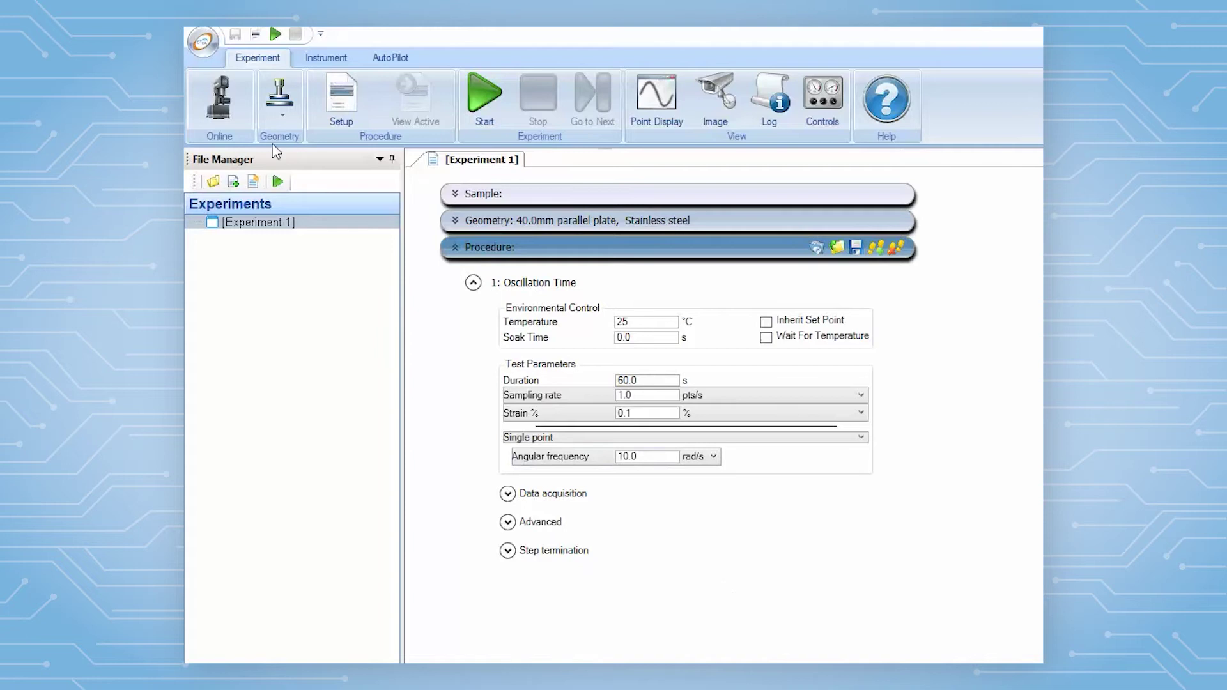
Start defining a new geometry and choose Compression as the fixture type.
{"action": "left_click", "coordinate": [276, 114]}
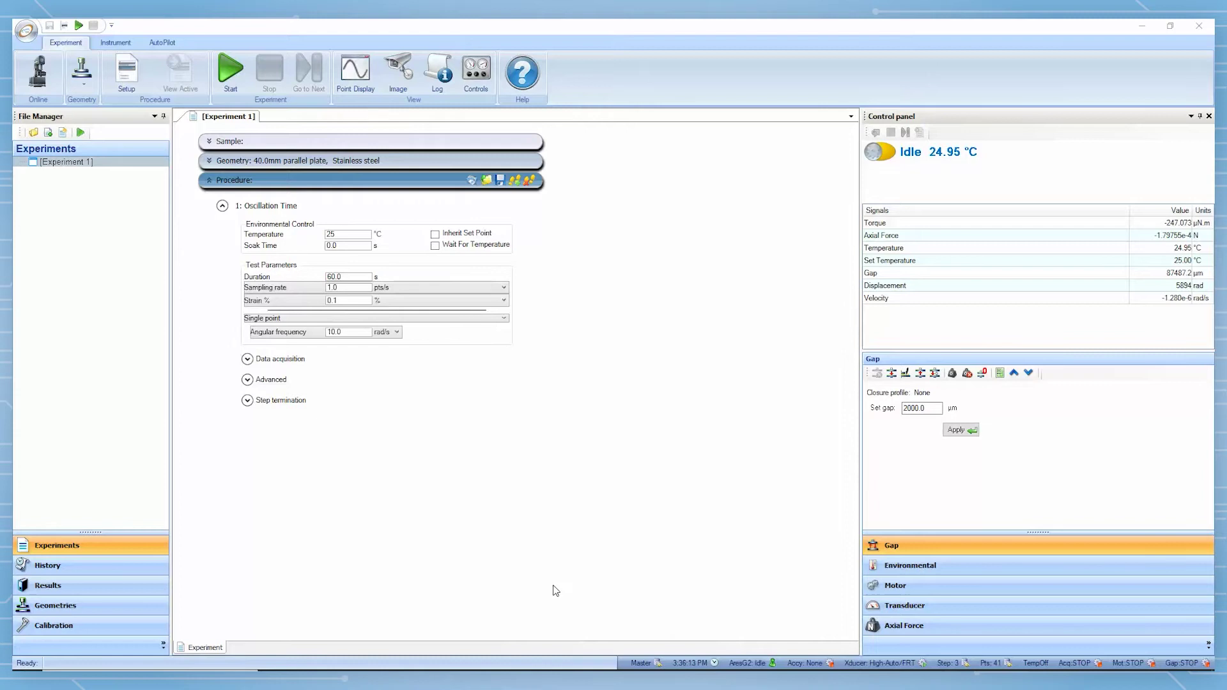
{"action": "left_click", "coordinate": [83, 87]}
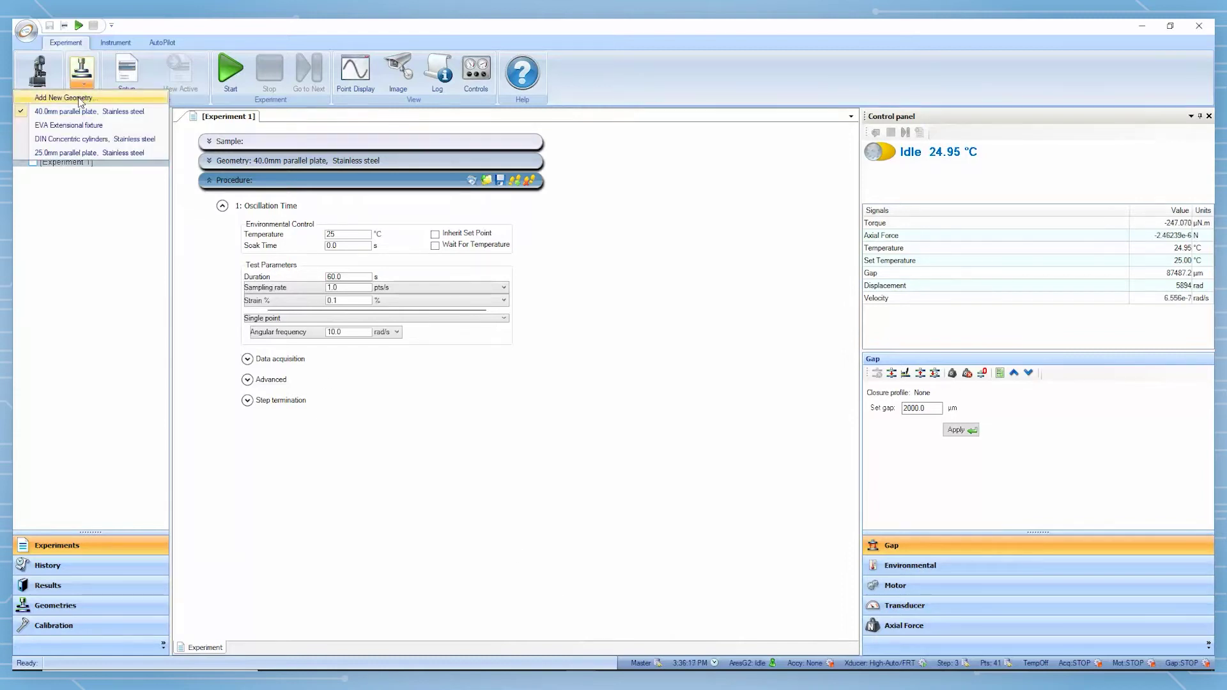
{"action": "left_click", "coordinate": [80, 101]}
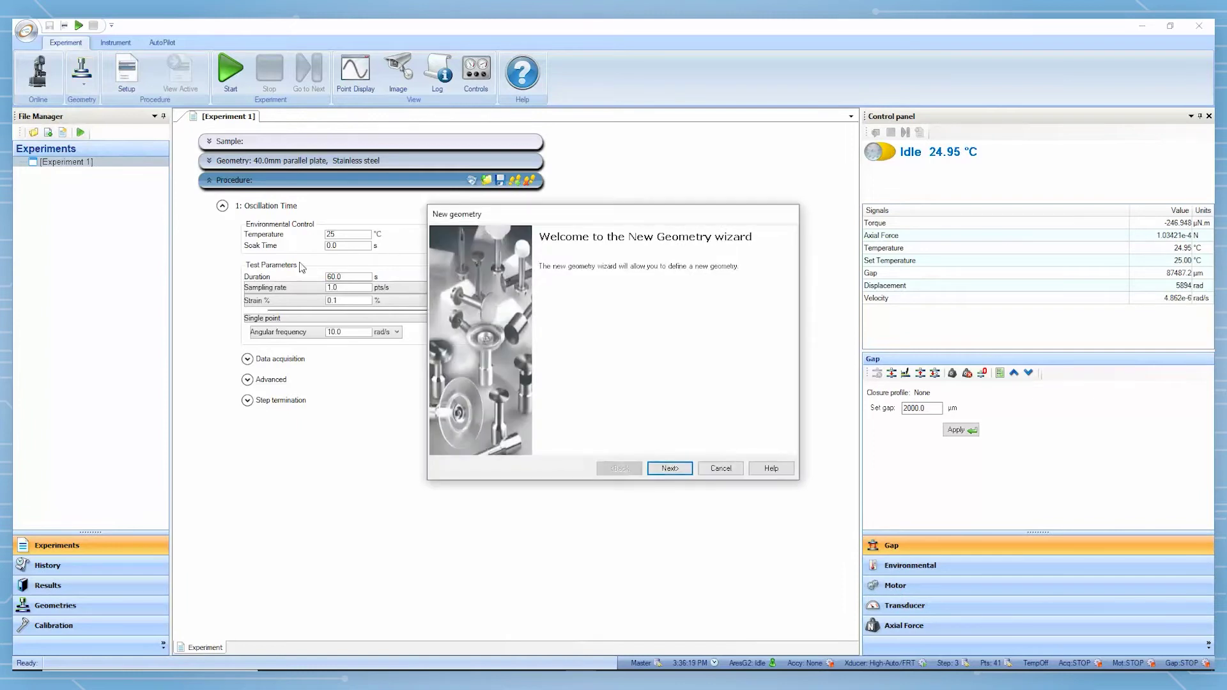
{"action": "left_click", "coordinate": [669, 468]}
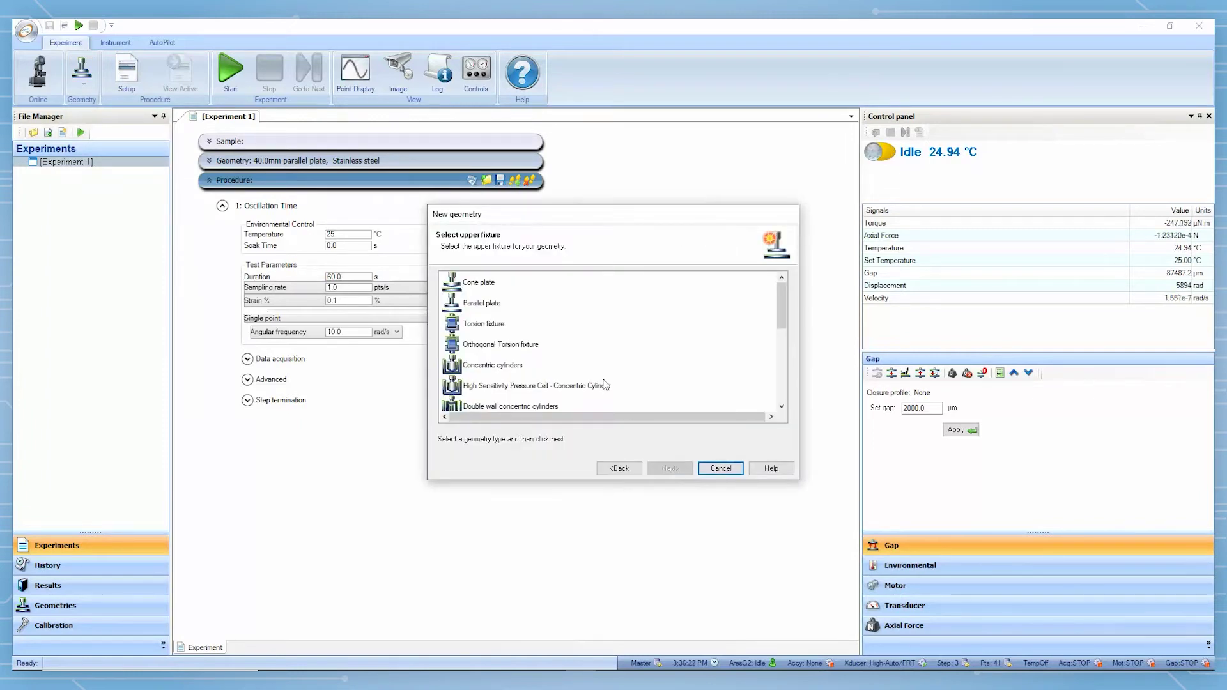
{"action": "scroll", "coordinate": [601, 379], "scroll_direction": "down", "scroll_amount": 5}
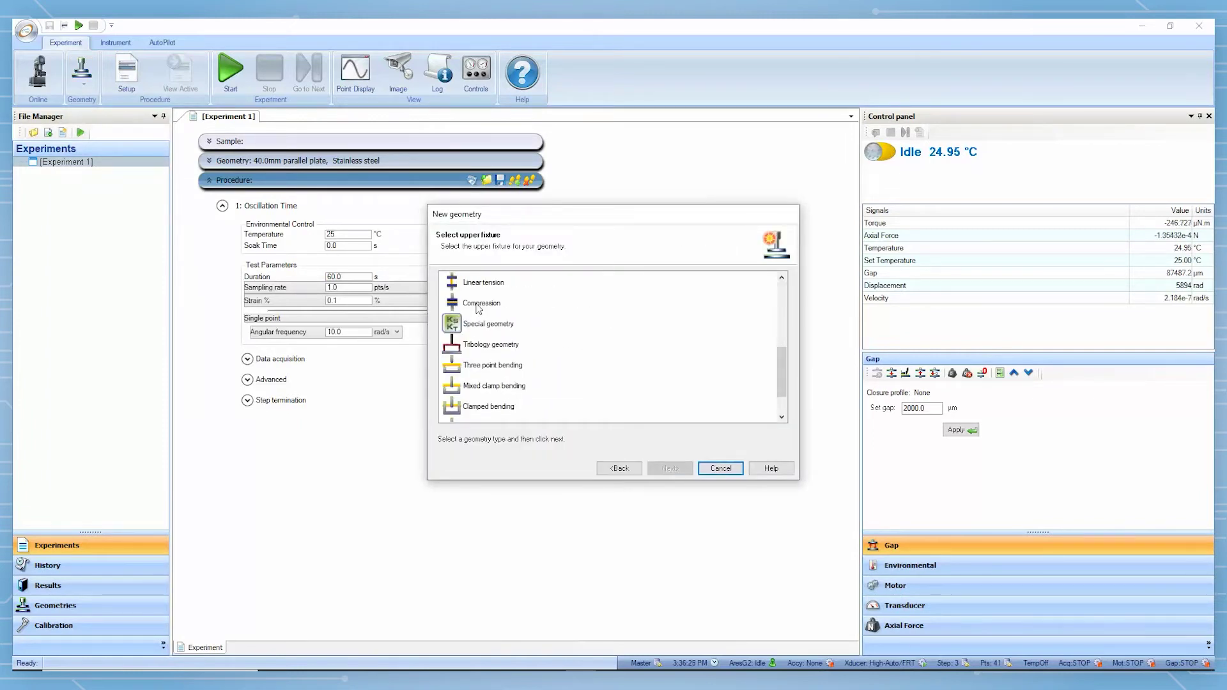
{"action": "left_click", "coordinate": [482, 304]}
Make the sample a cylindrical disc and finish creating Compression fixture (disc).
{"action": "left_click", "coordinate": [671, 471]}
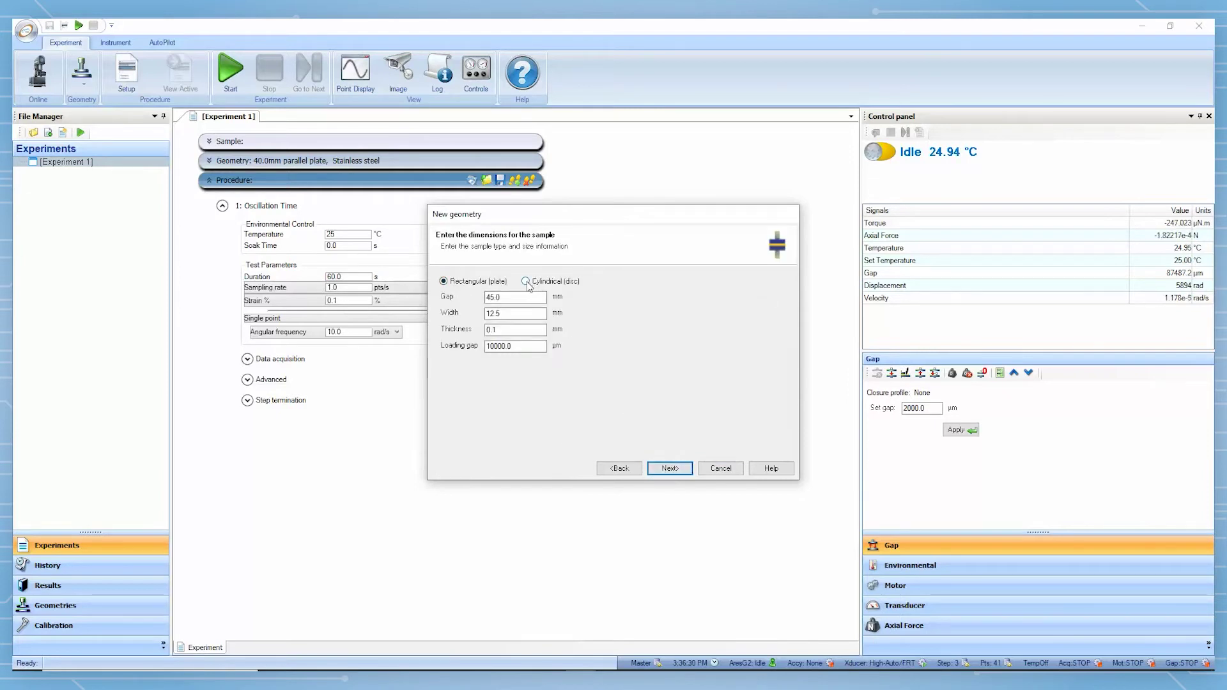
{"action": "left_click", "coordinate": [527, 283]}
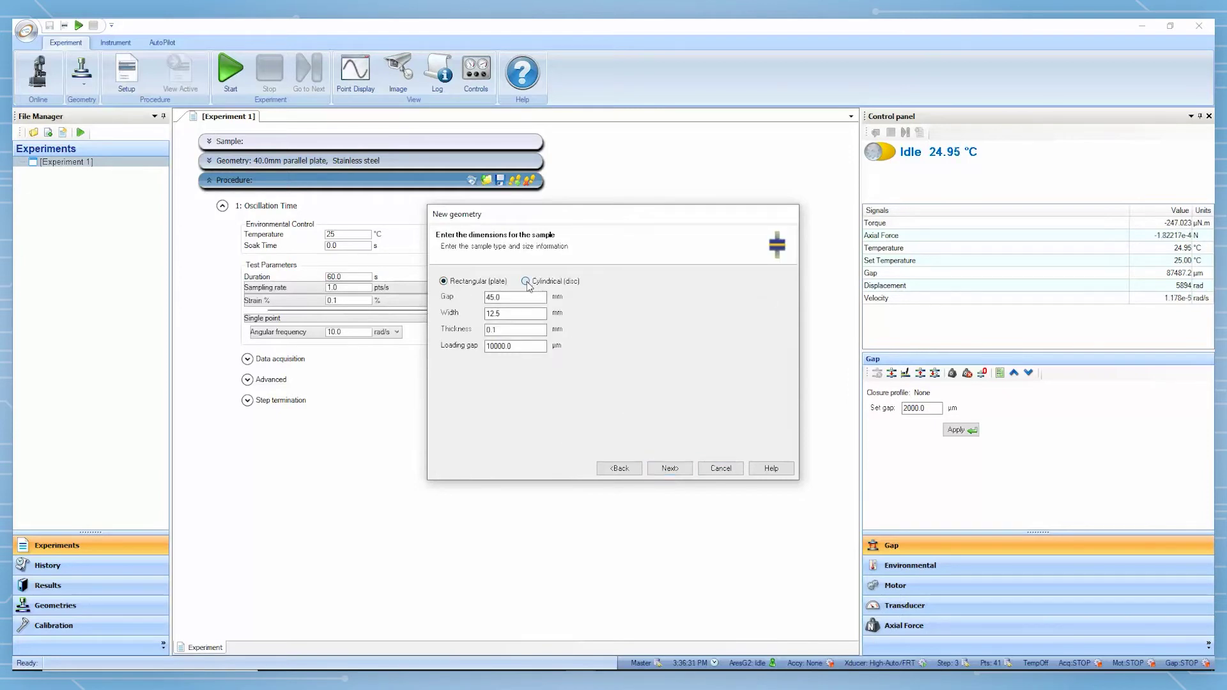
{"action": "left_click", "coordinate": [671, 470]}
{"action": "left_click", "coordinate": [670, 470]}
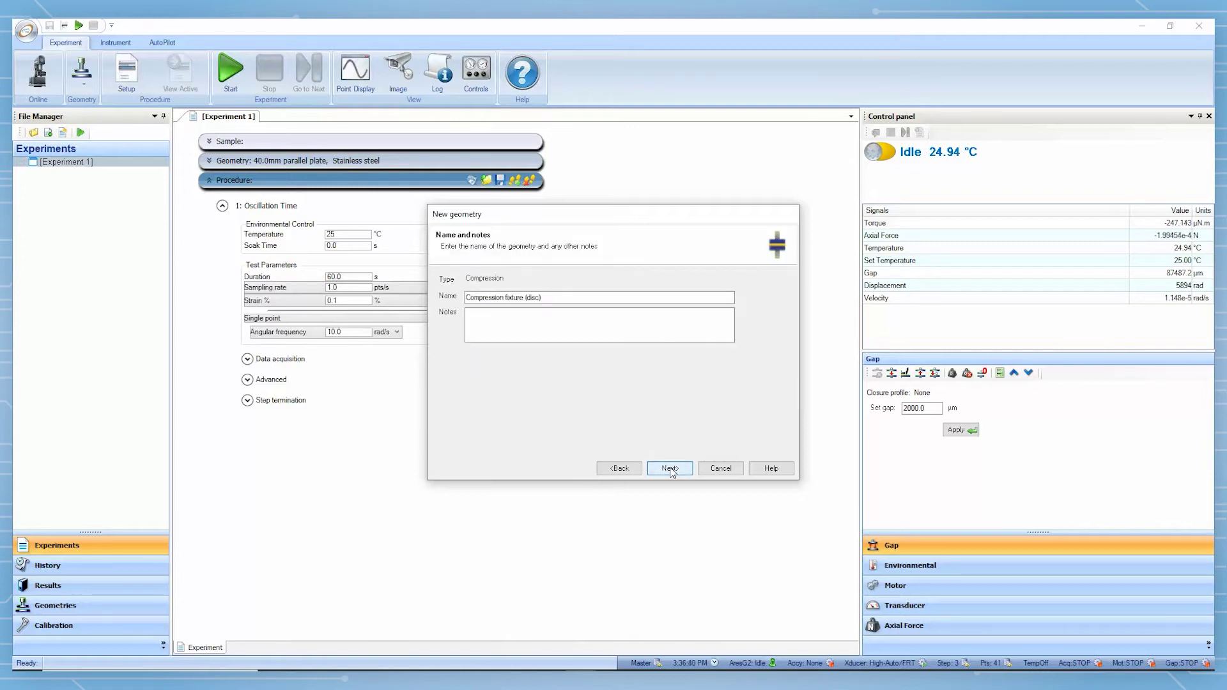
{"action": "left_click", "coordinate": [671, 470]}
{"action": "left_click", "coordinate": [670, 469]}
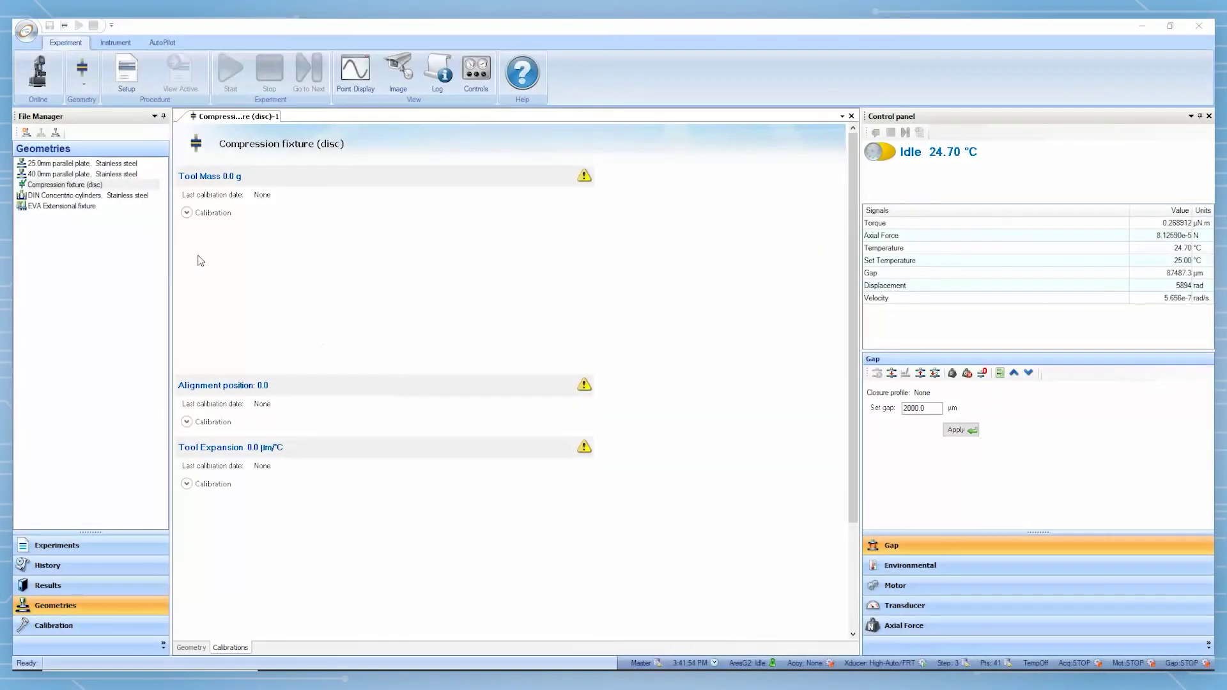
Tare, measure and commit the fixture's tool mass calibration at 74.28 g.
{"action": "left_click", "coordinate": [186, 213]}
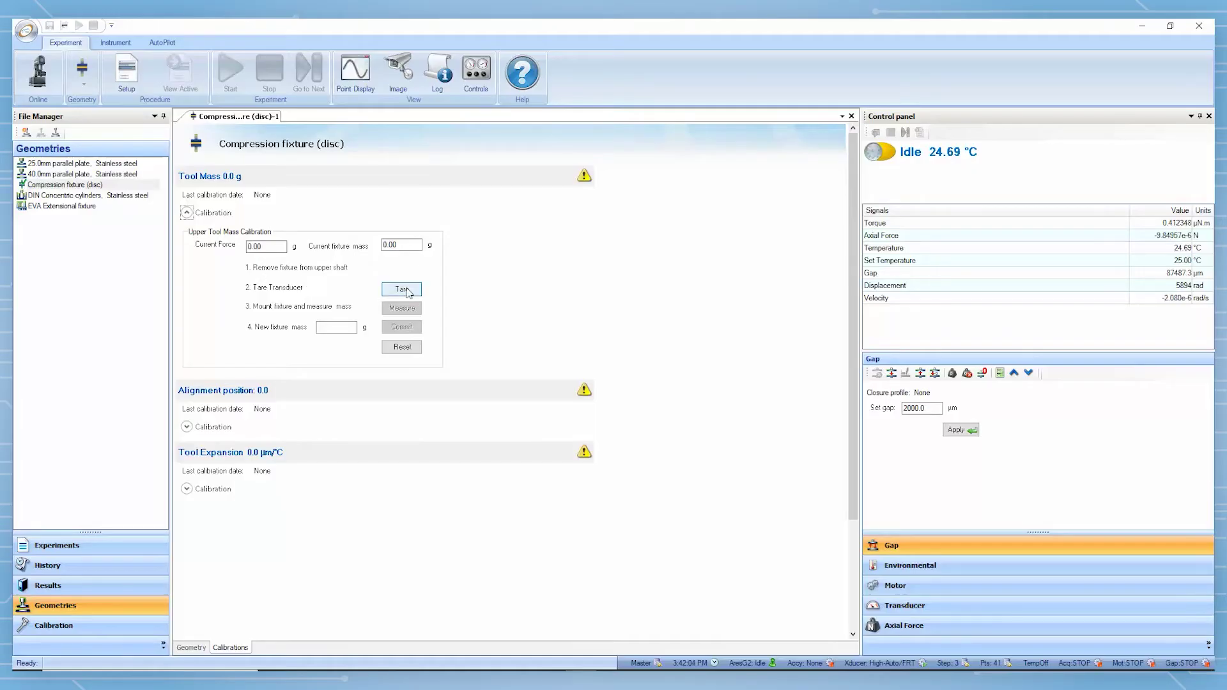
{"action": "left_click", "coordinate": [403, 289]}
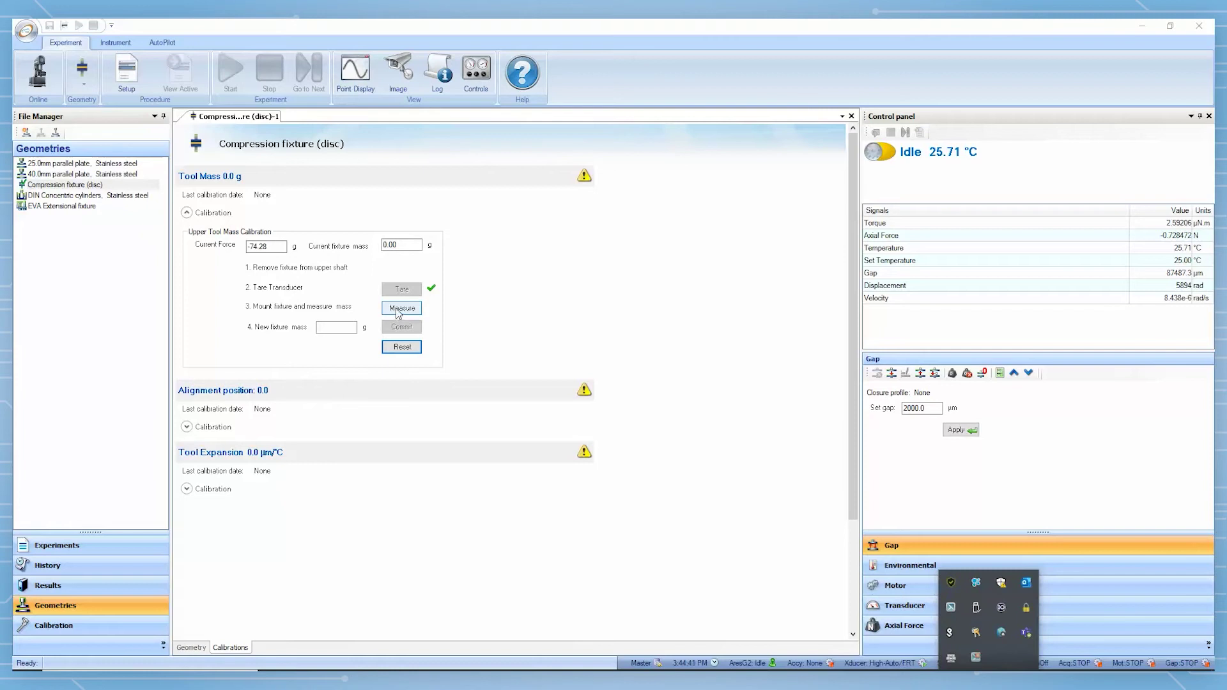
{"action": "left_click", "coordinate": [396, 309]}
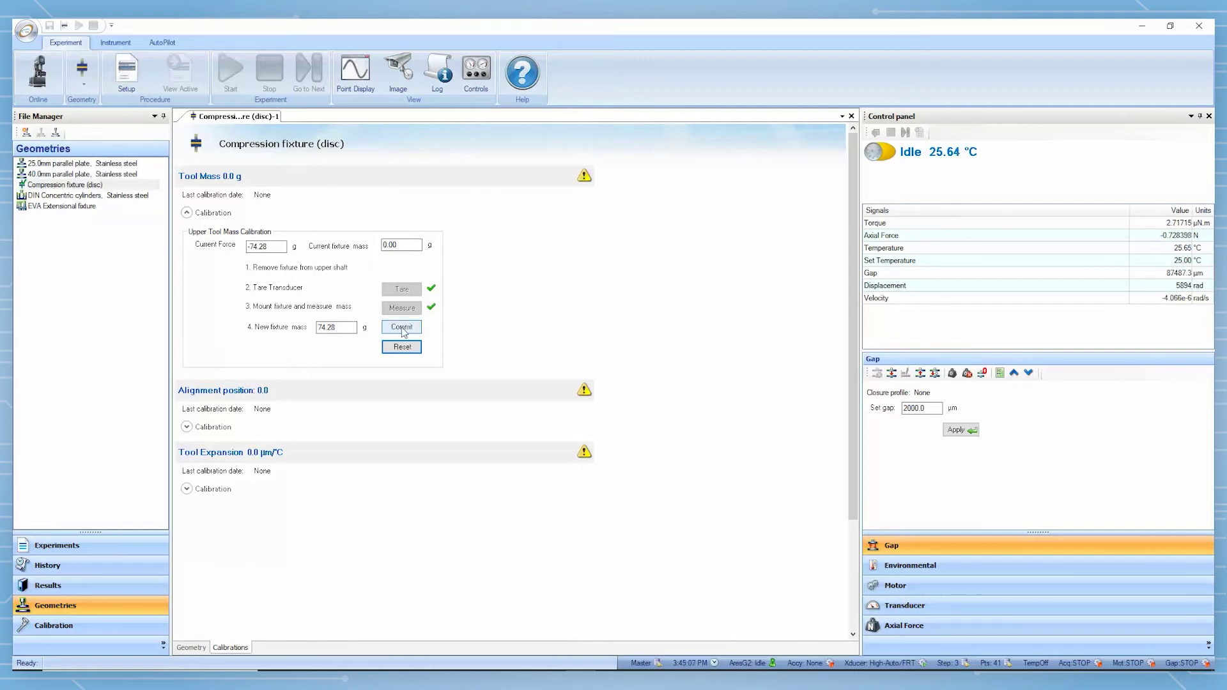
{"action": "left_click", "coordinate": [402, 327]}
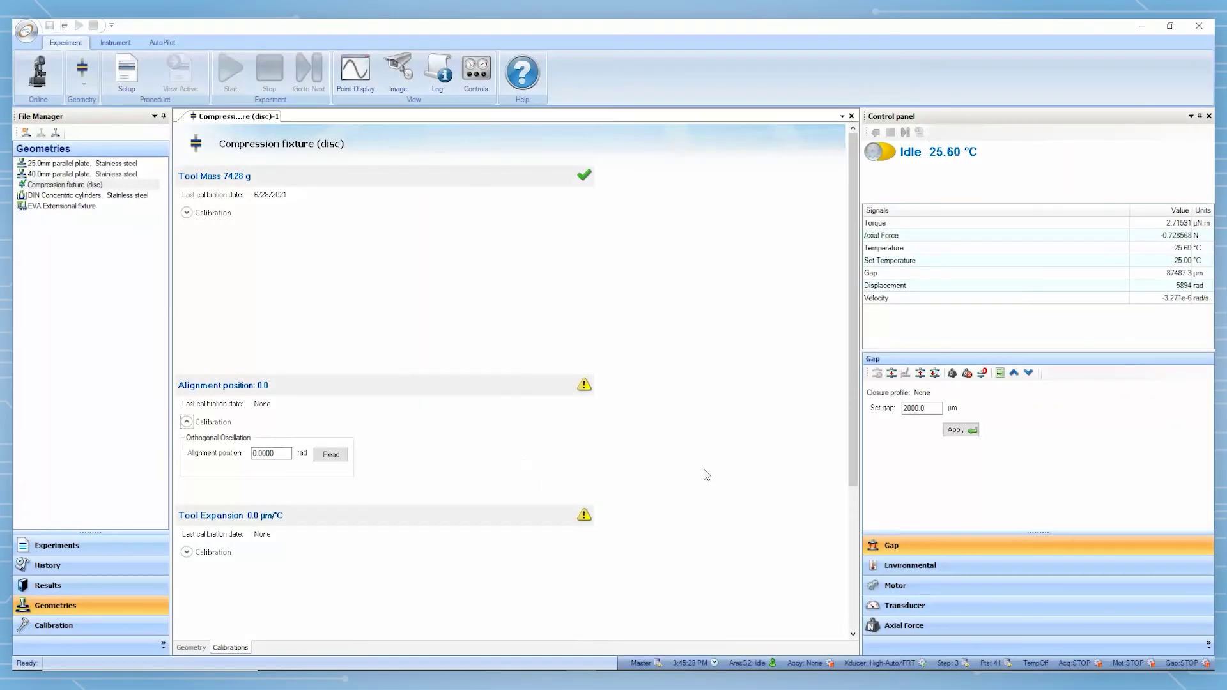
Send the motor home and read the alignment position at 0.0 rad.
{"action": "left_click", "coordinate": [964, 586]}
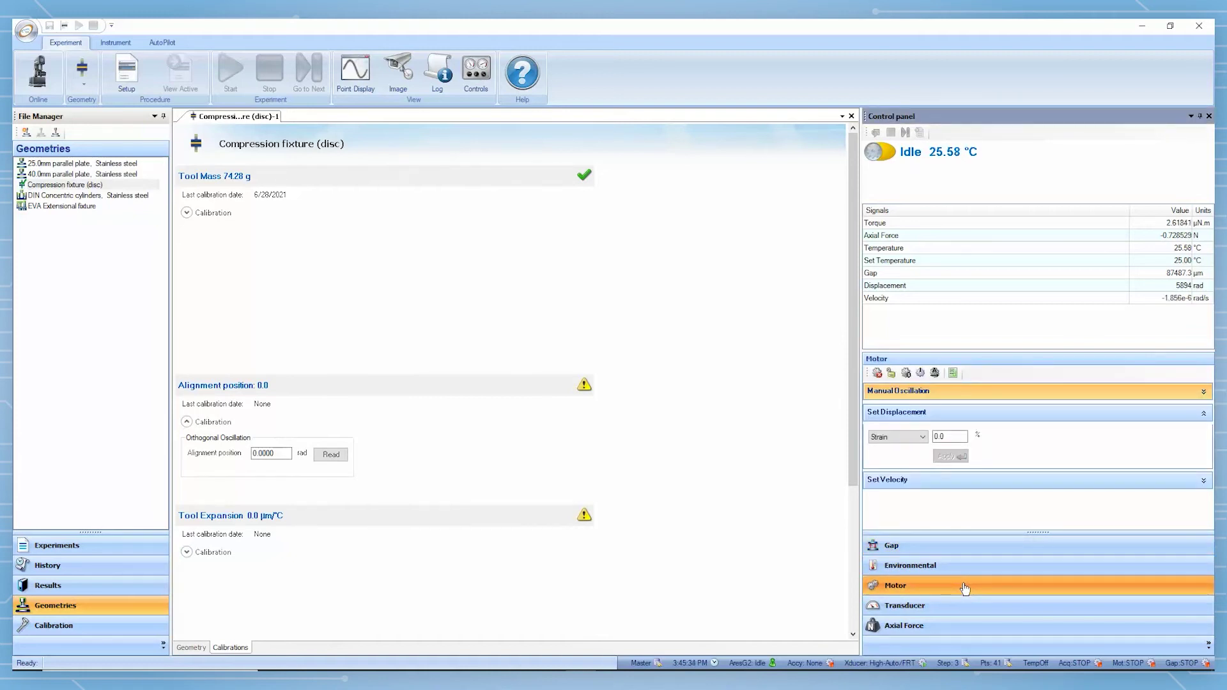
{"action": "left_click", "coordinate": [921, 374]}
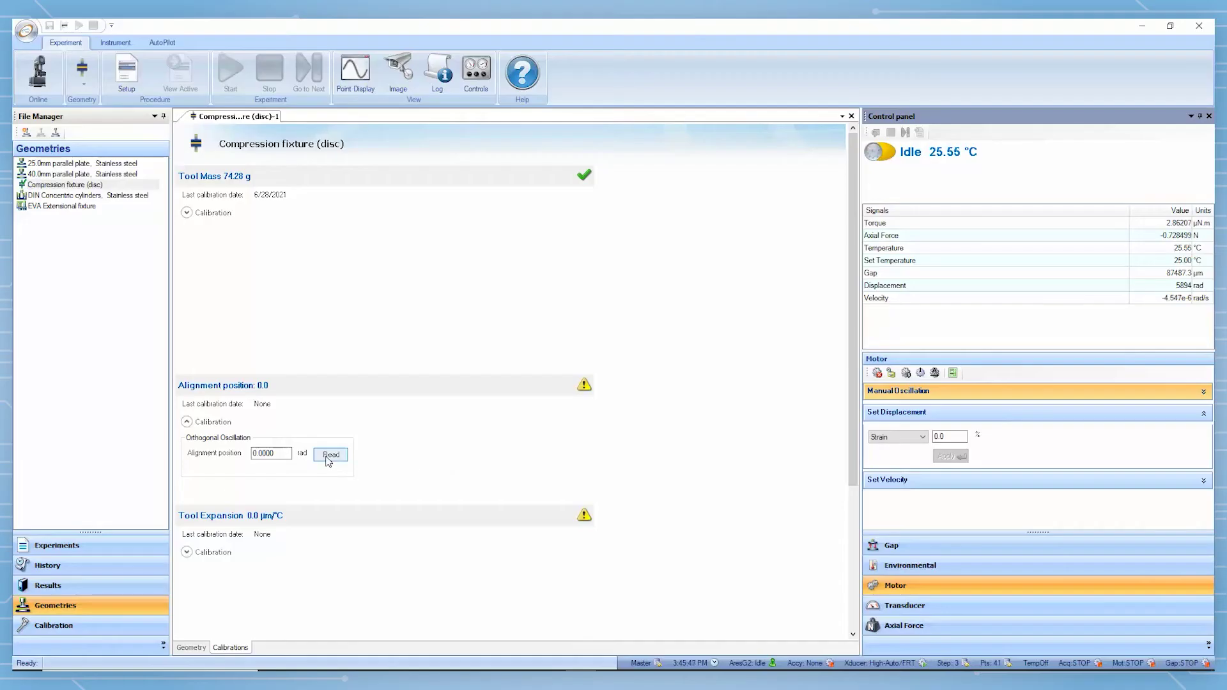
{"action": "left_click", "coordinate": [329, 455]}
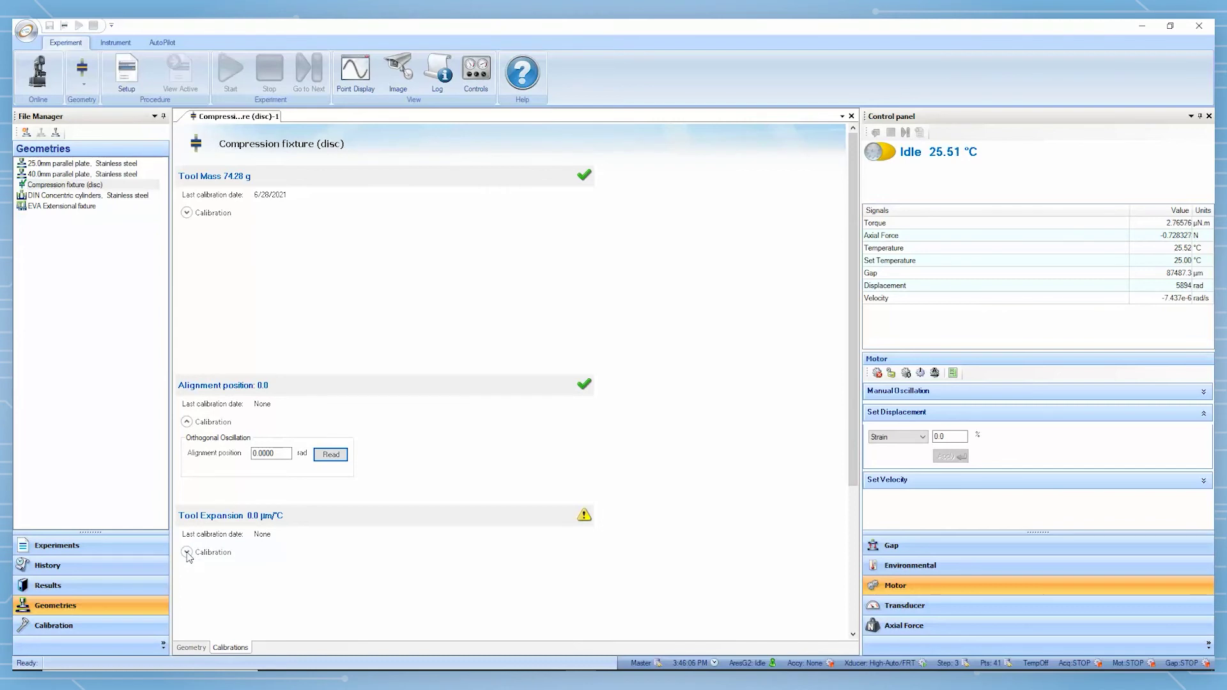
Set tool expansion to zero gap, ramping 10 °C to 100 °C at 3 °C/min.
{"action": "left_click", "coordinate": [188, 553]}
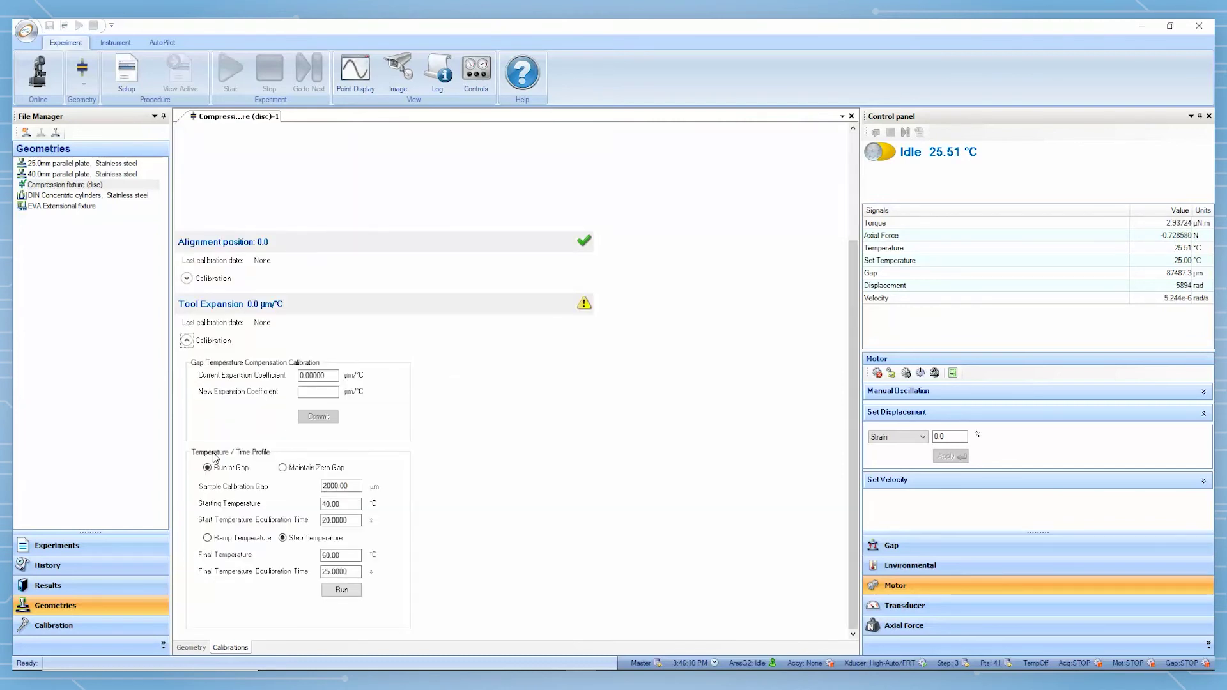
{"action": "left_click", "coordinate": [282, 468]}
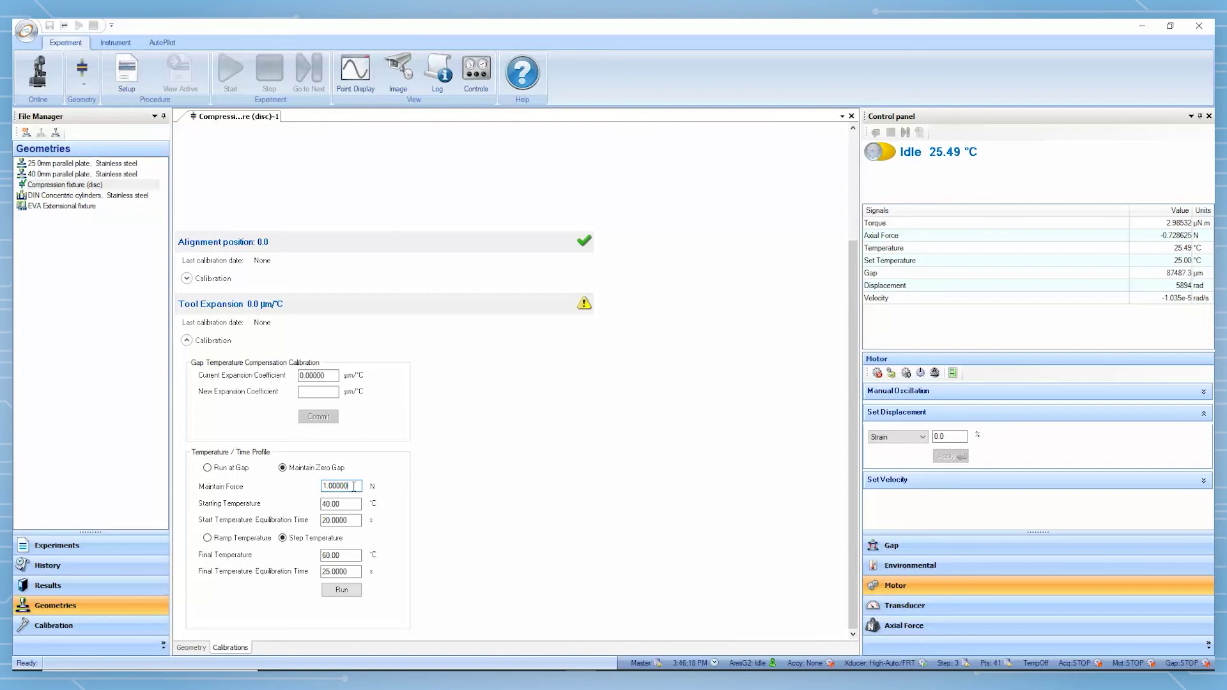
{"action": "key", "text": "Tab"}
{"action": "type", "text": "1"}
{"action": "left_click", "coordinate": [340, 555]}
{"action": "type", "text": "1"}
{"action": "left_click", "coordinate": [232, 538]}
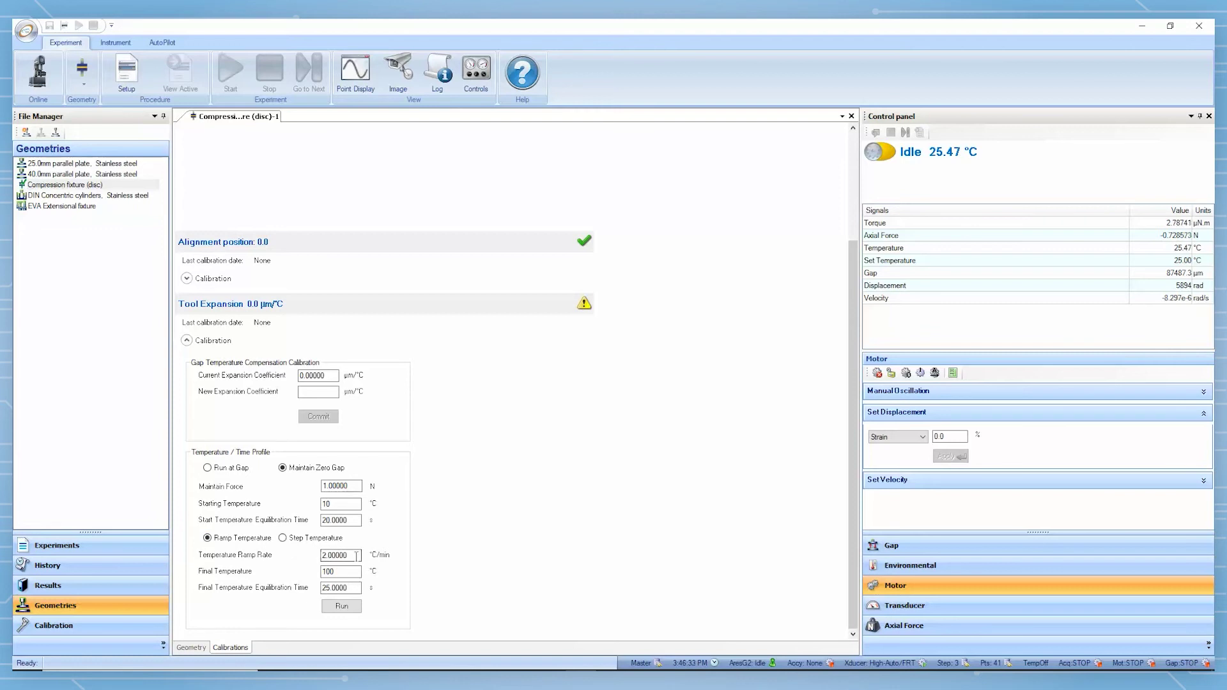
{"action": "left_click_drag", "start_coordinate": [358, 556], "coordinate": [283, 565]}
{"action": "type", "text": "3."}
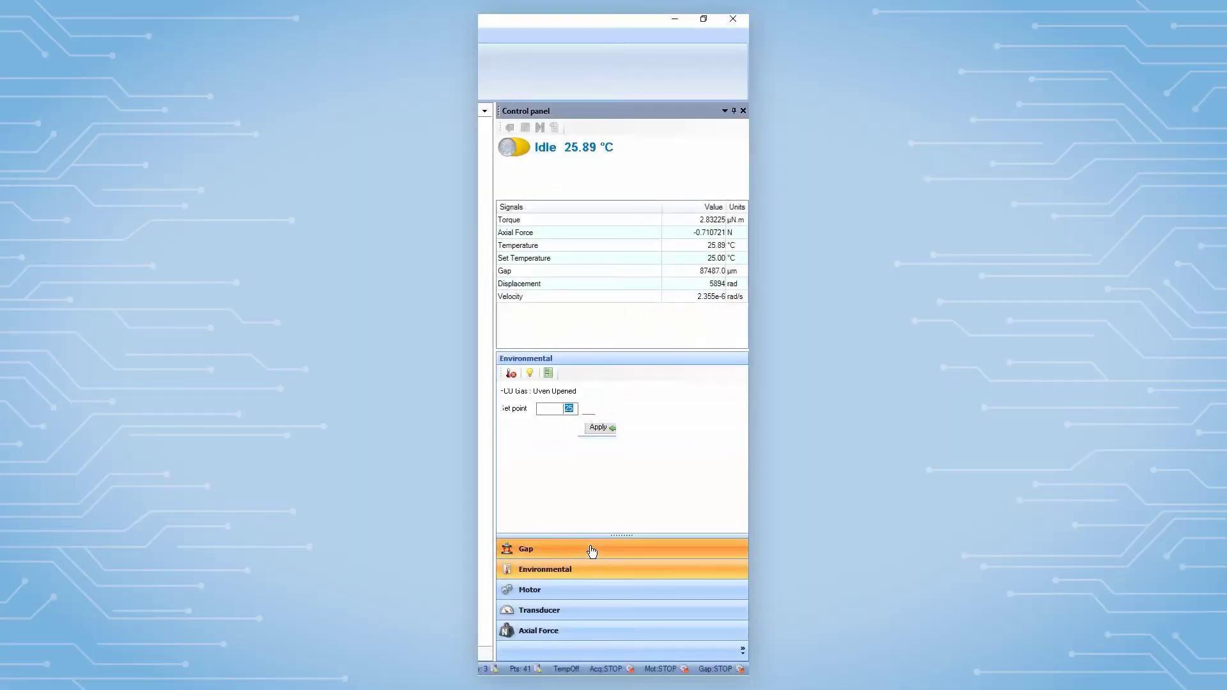
Switch the Control panel to the gap settings, then the motor controls.
{"action": "left_click", "coordinate": [592, 550]}
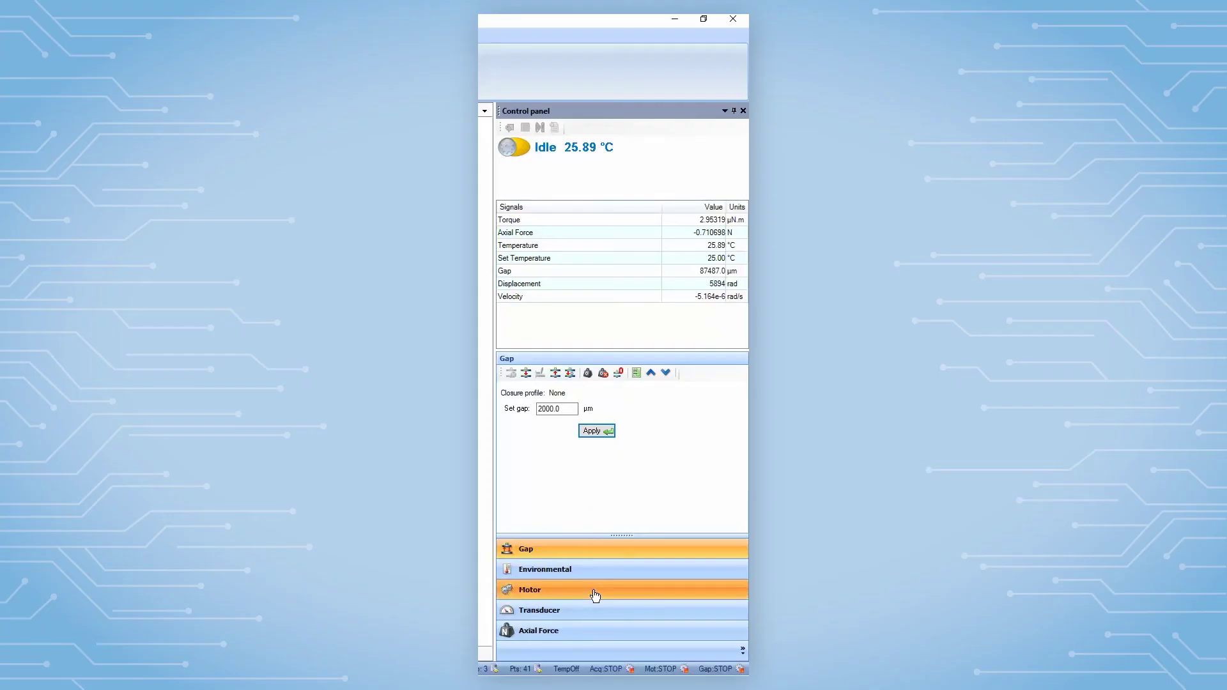
{"action": "left_click", "coordinate": [592, 590]}
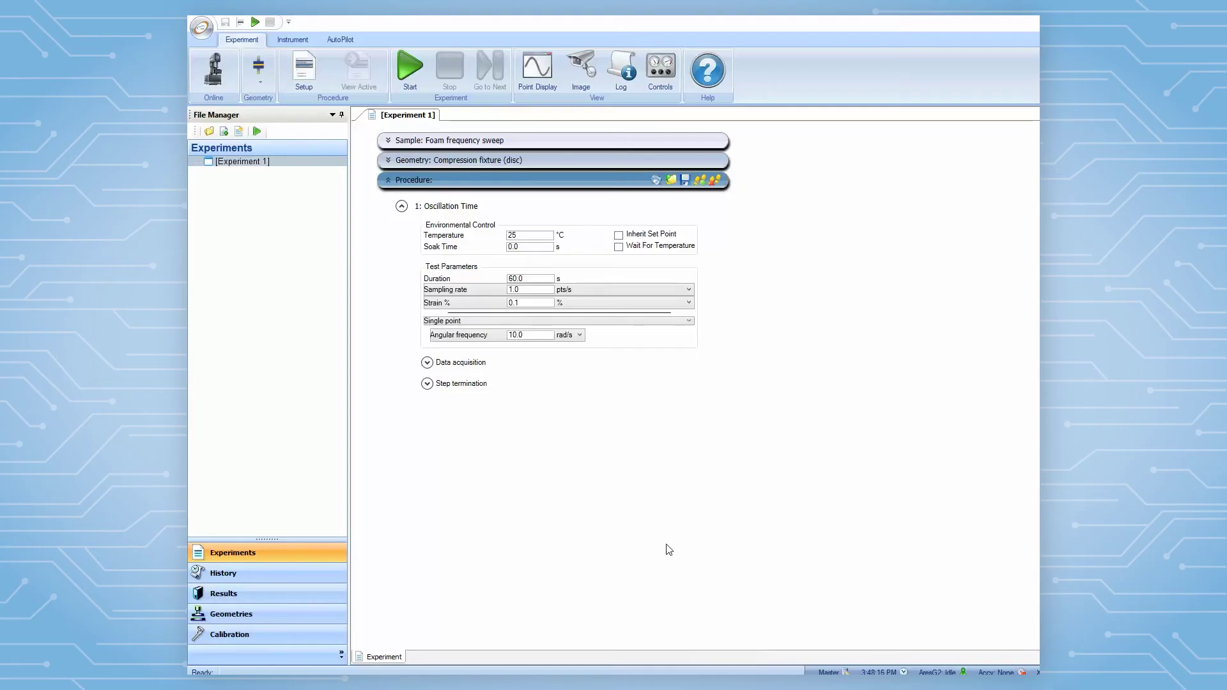
Make step 1 a Conditioning Options step.
{"action": "left_click", "coordinate": [470, 208]}
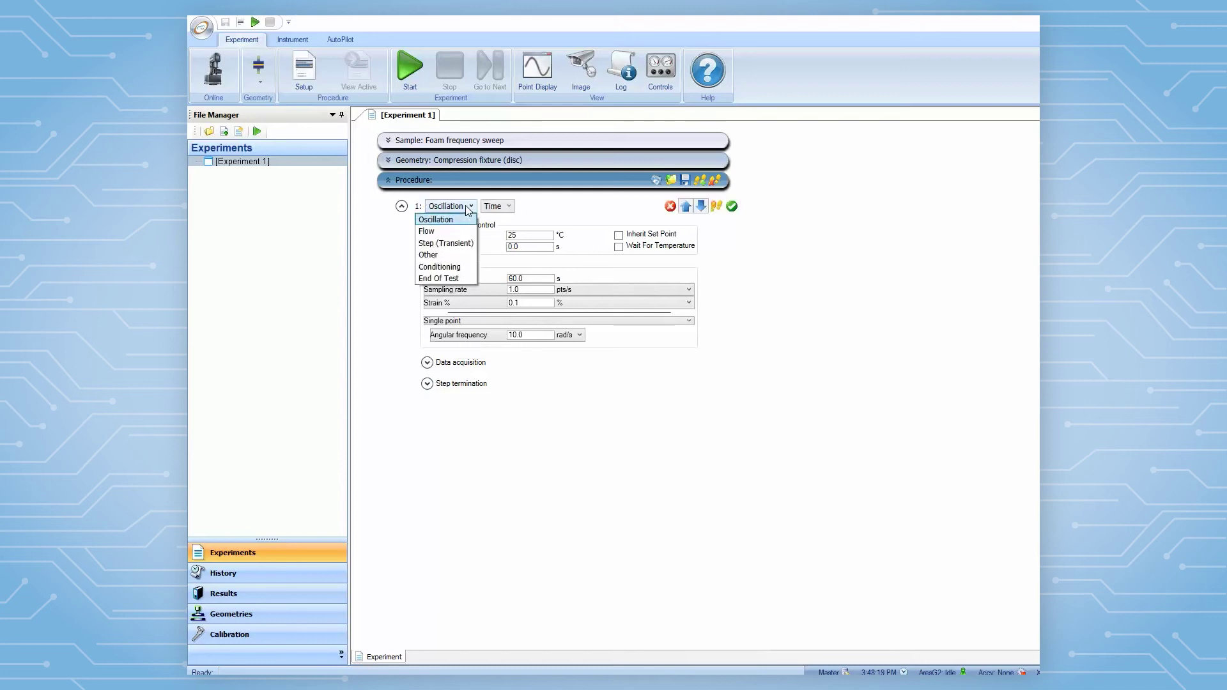
{"action": "left_click", "coordinate": [446, 268]}
{"action": "left_click", "coordinate": [515, 210]}
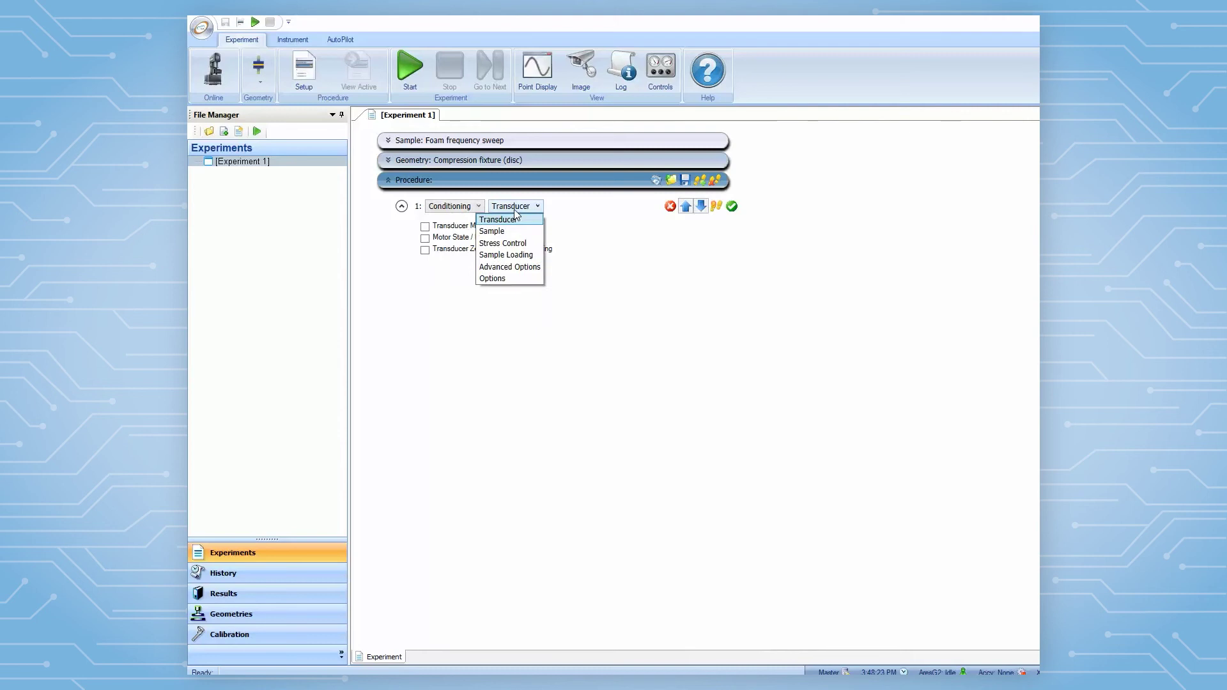
{"action": "left_click", "coordinate": [502, 278]}
Use active compressive axial force 2.0 N, sensitivity 0.1 N and 30% axial-to-dynamic ratio.
{"action": "left_click", "coordinate": [507, 239]}
{"action": "left_click", "coordinate": [497, 260]}
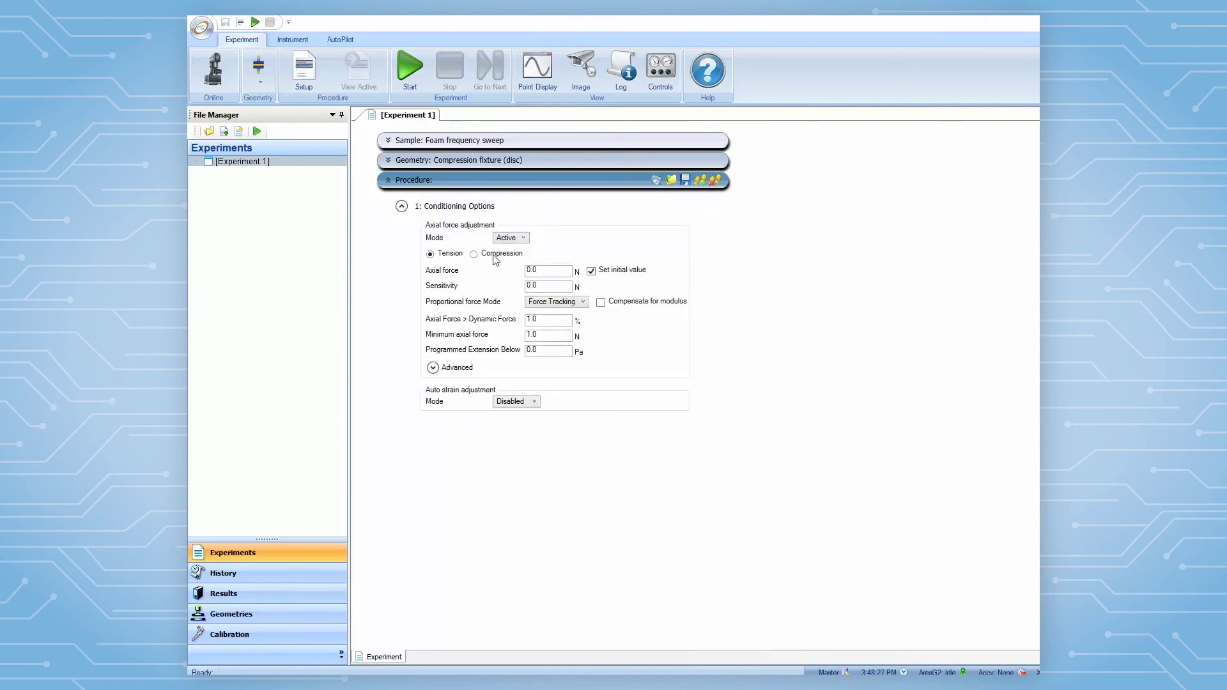
{"action": "left_click", "coordinate": [550, 269]}
{"action": "left_click", "coordinate": [552, 285]}
{"action": "left_click", "coordinate": [548, 320]}
{"action": "type", "text": "30"}
{"action": "left_click", "coordinate": [403, 211]}
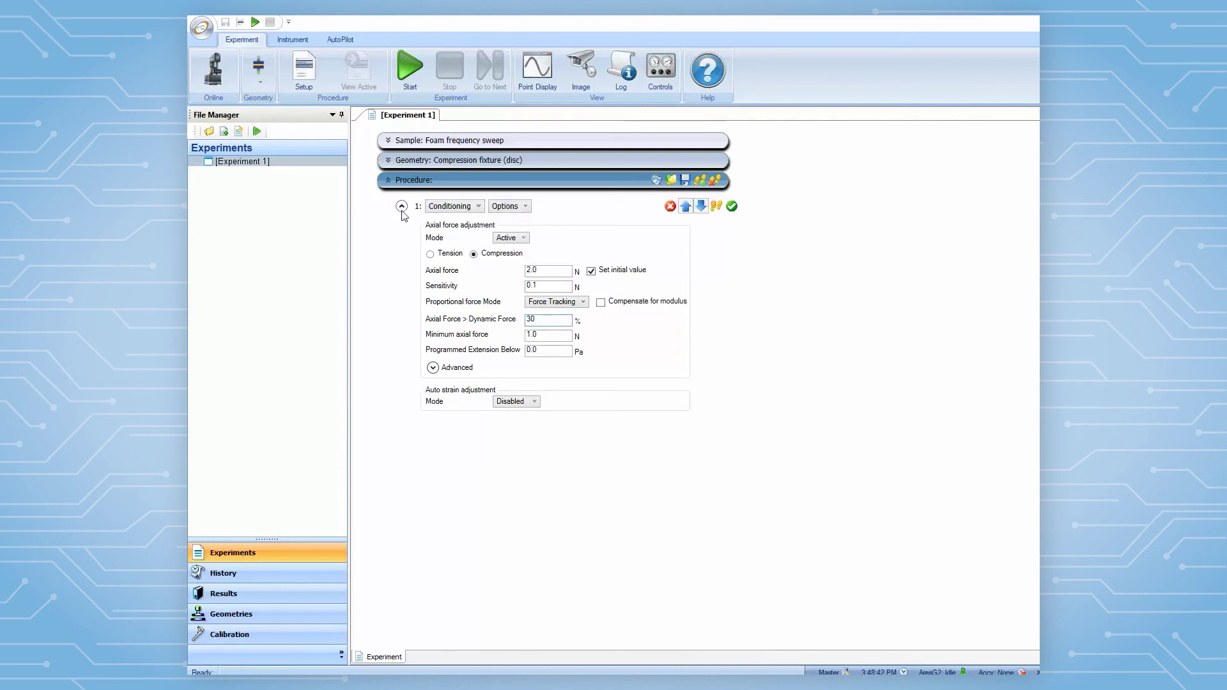
{"action": "left_click", "coordinate": [402, 208]}
Add step 2 as an Oscillation Frequency sweep.
{"action": "left_click", "coordinate": [717, 207]}
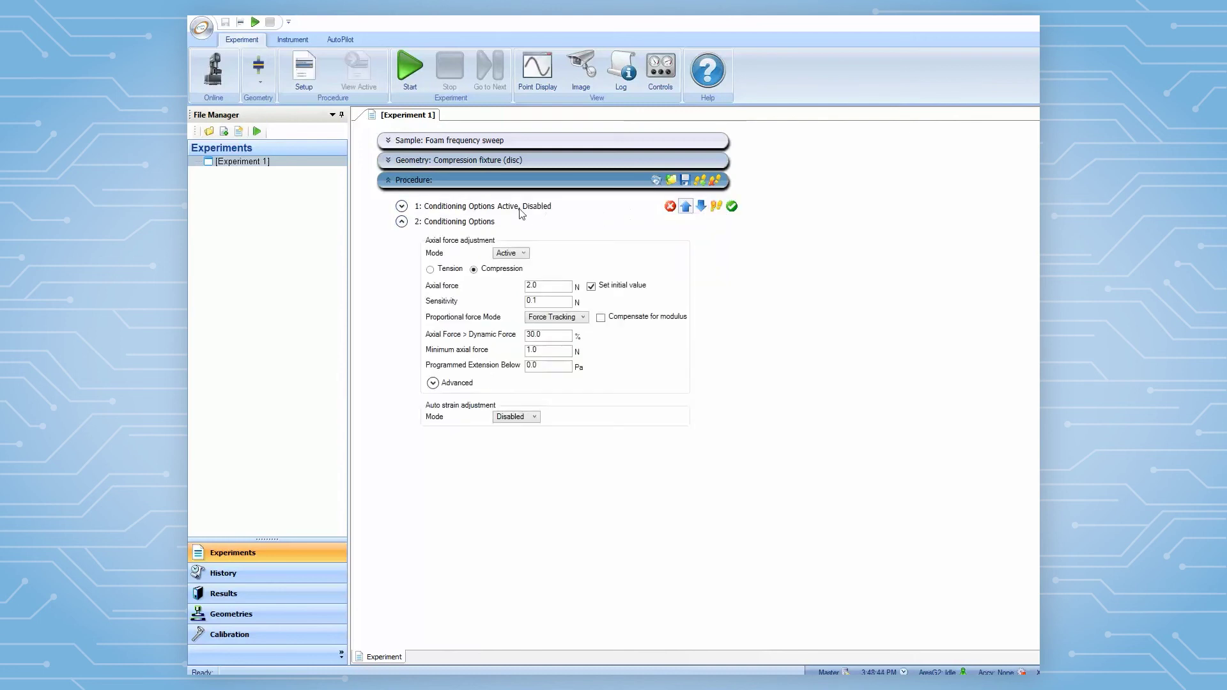
{"action": "left_click", "coordinate": [470, 223]}
{"action": "left_click", "coordinate": [447, 235]}
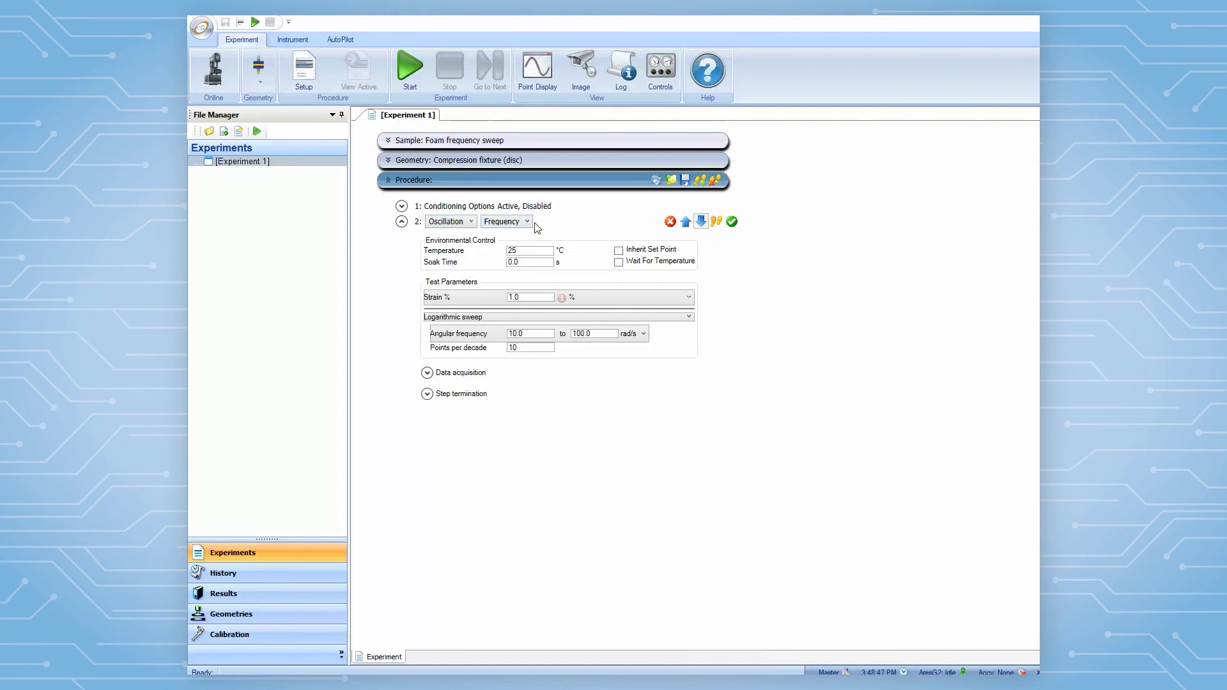
{"action": "left_click", "coordinate": [526, 221]}
{"action": "left_click", "coordinate": [498, 235]}
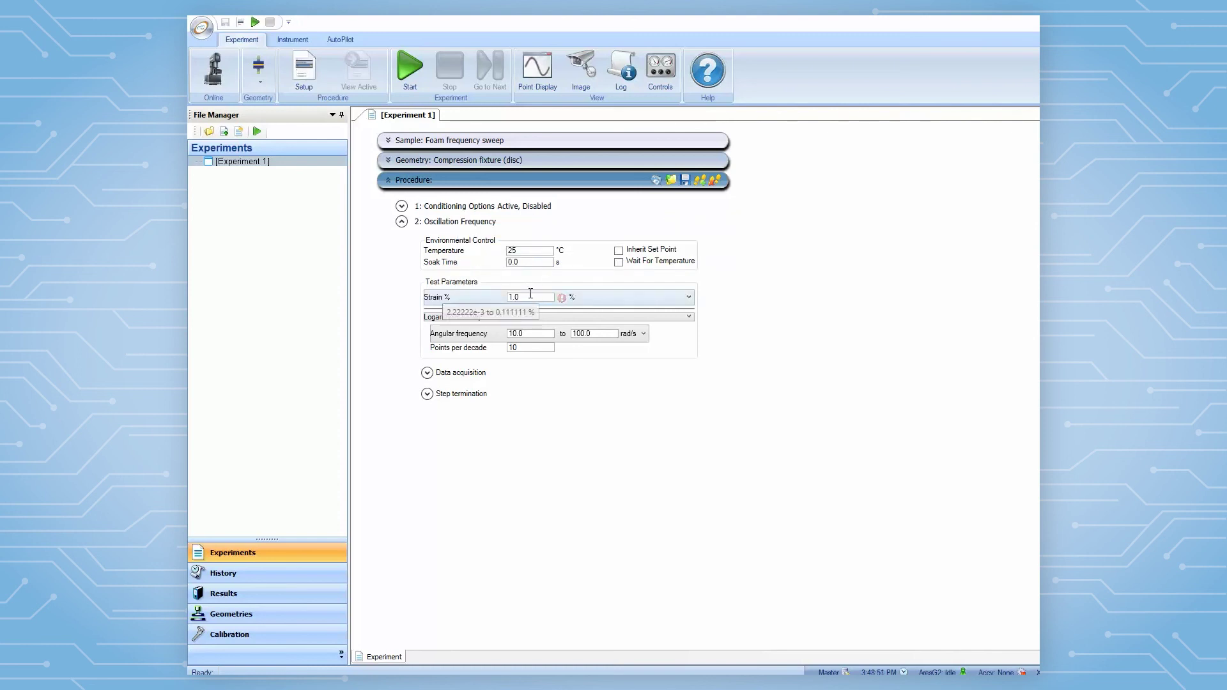
Set the sweep range in Hz, from 0.1 to 10.0 Hz.
{"action": "left_click", "coordinate": [643, 334]}
{"action": "left_click", "coordinate": [477, 352]}
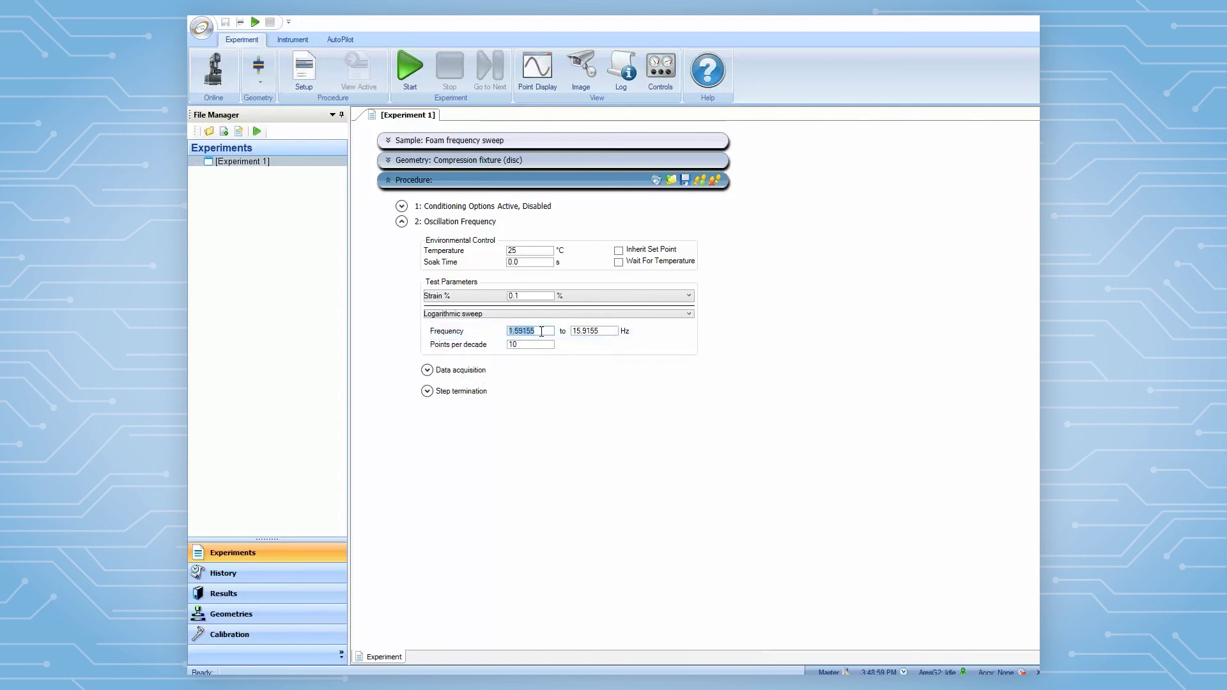
{"action": "type", "text": "1"}
{"action": "key", "text": "BackSpace"}
{"action": "type", "text": "0.1"}
{"action": "double_click", "coordinate": [571, 335]}
{"action": "type", "text": "1"}
{"action": "left_click", "coordinate": [534, 343]}
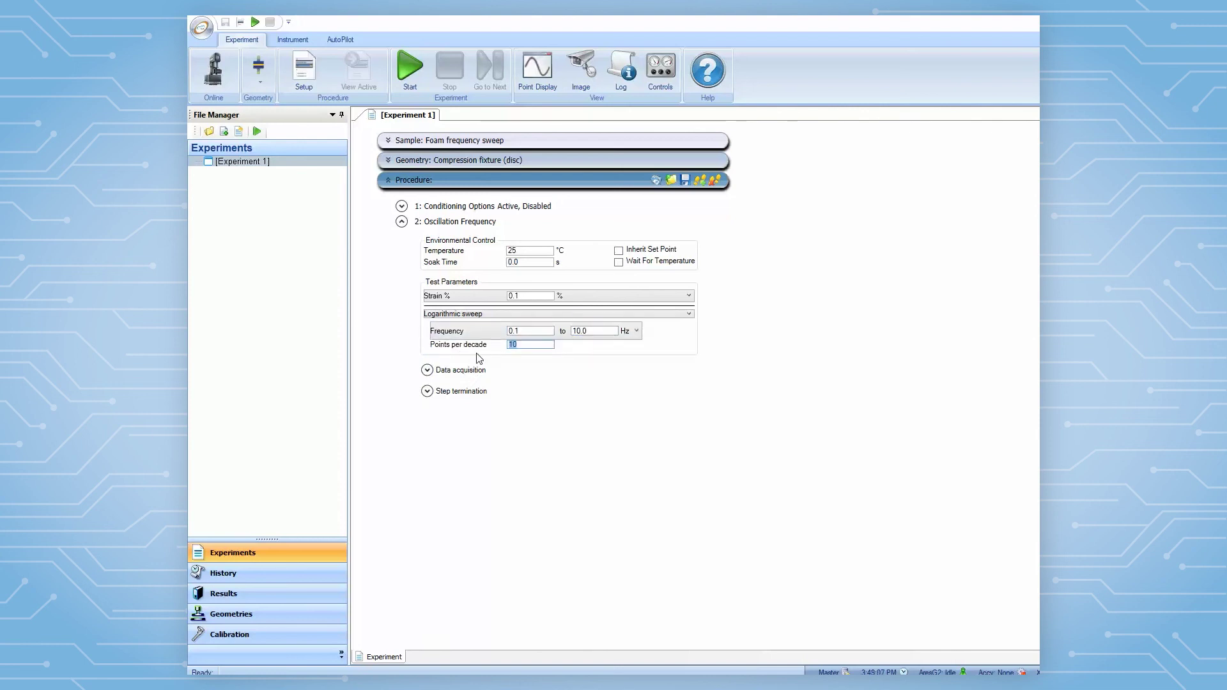